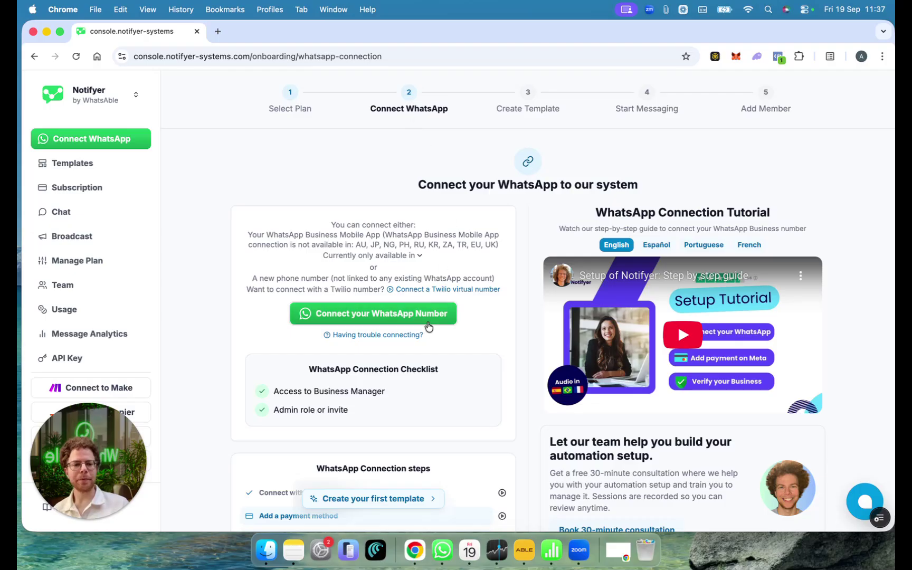
# Launch the Facebook Login for Business popup to connect the WhatsApp number from Notifyer onboarding
pyautogui.click(380, 316)
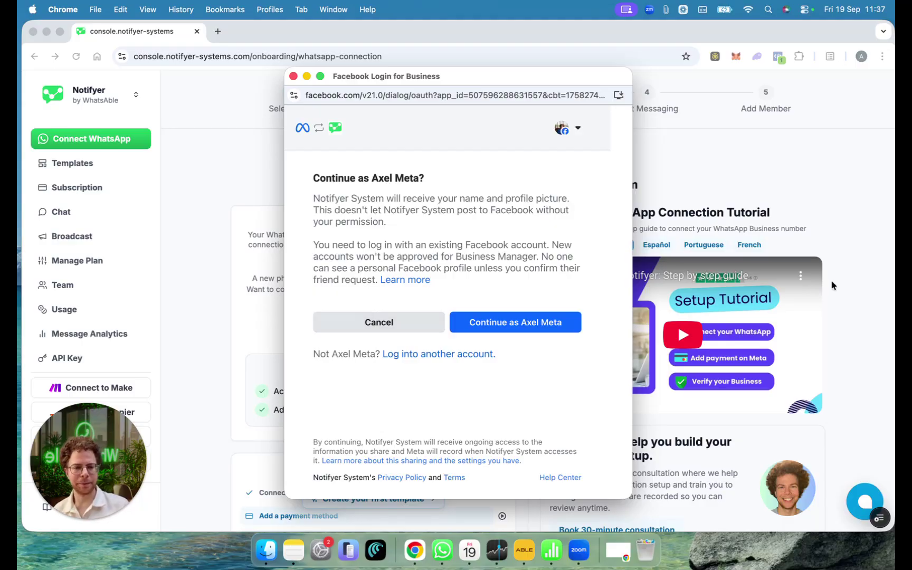
# Continue as the signed-in Facebook account and start the WhatsApp business setup
pyautogui.click(521, 324)
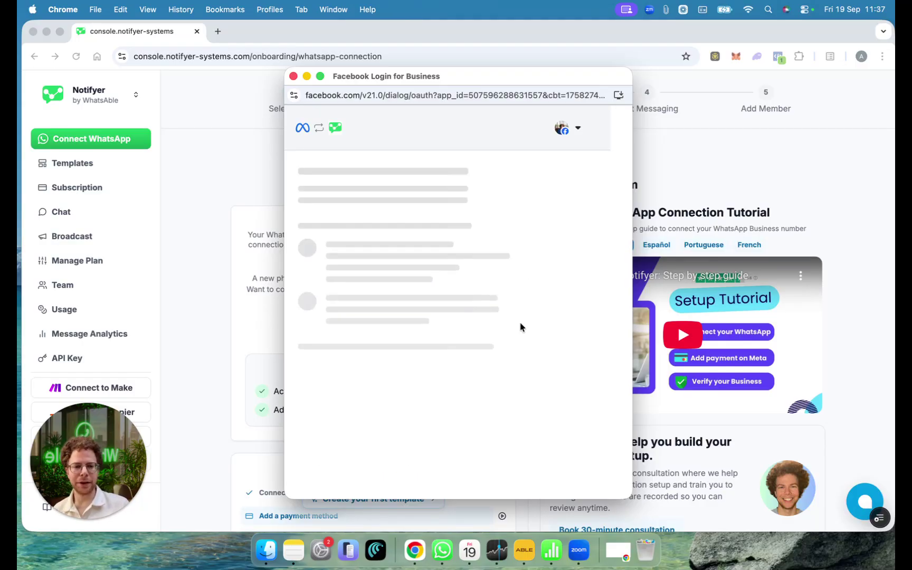
pyautogui.click(569, 475)
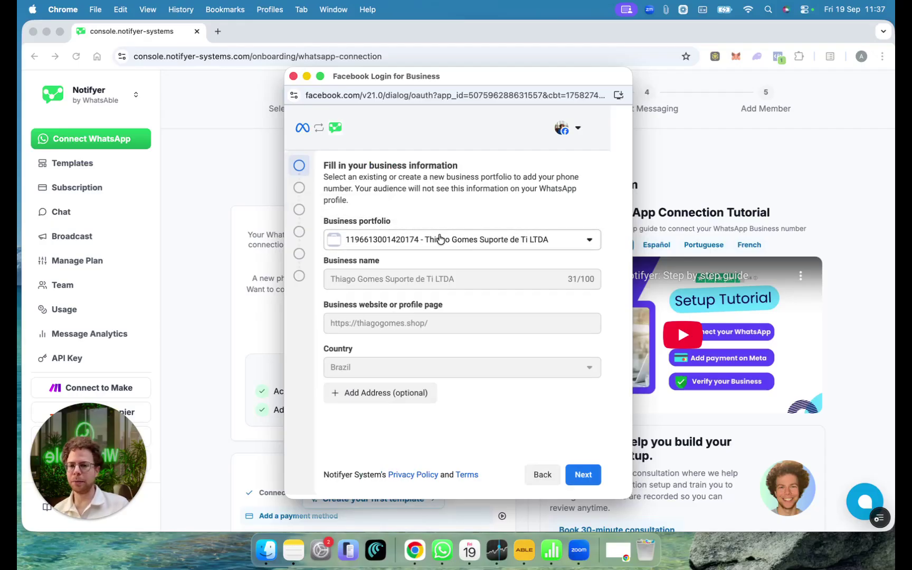
# Accept the business information and choose to start with a new WhatsApp phone number
pyautogui.click(584, 474)
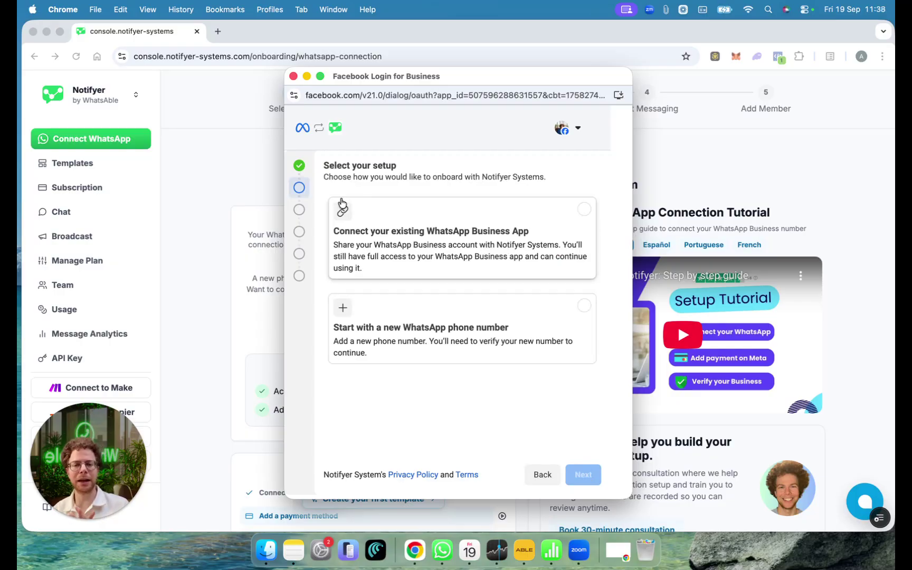
pyautogui.click(488, 235)
pyautogui.scroll(-1, 491, 233)
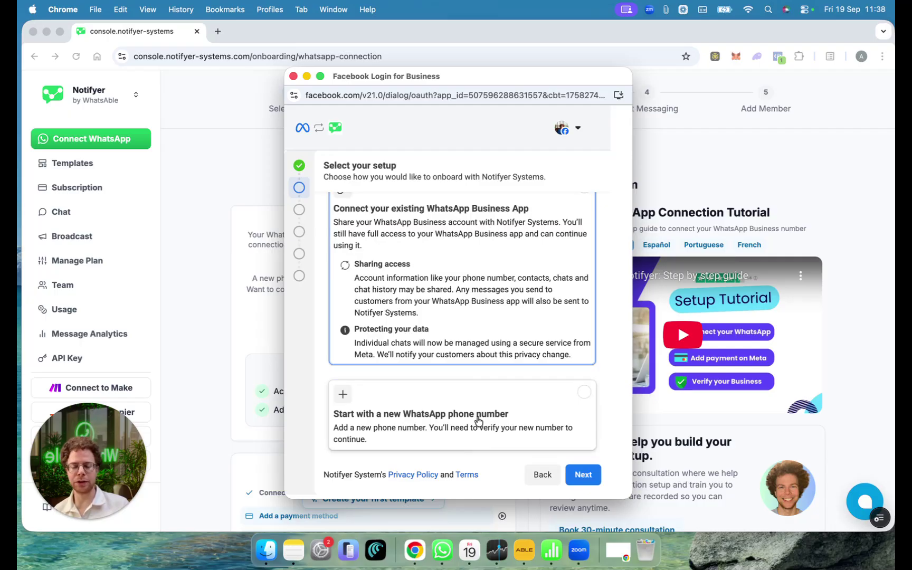
pyautogui.click(478, 420)
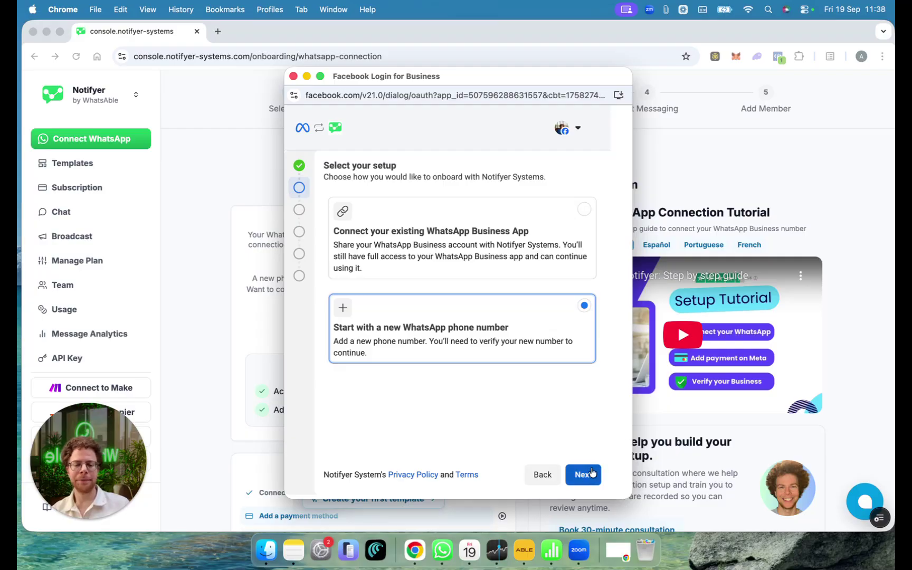
pyautogui.click(589, 477)
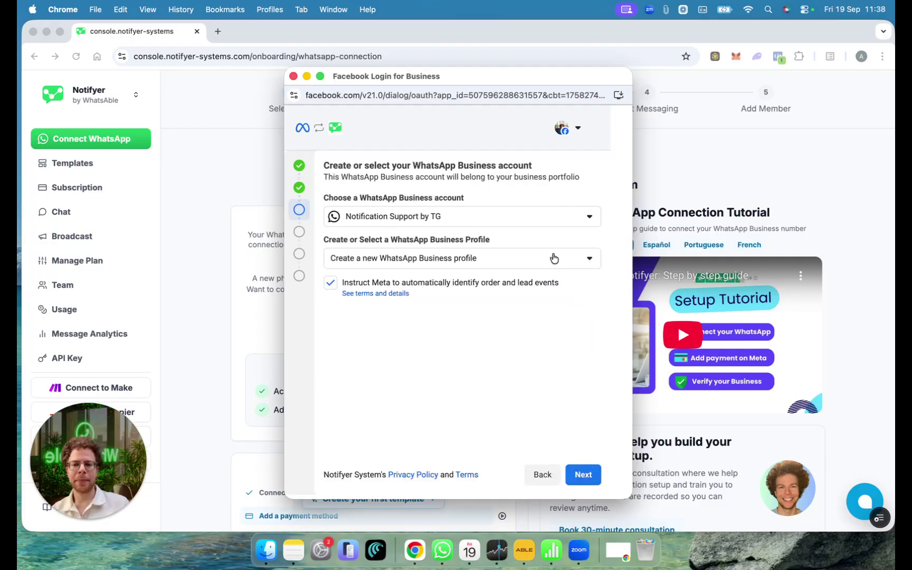
# Keep 'Create a new WhatsApp Business profile' for the Notification Support by TG account
pyautogui.click(546, 264)
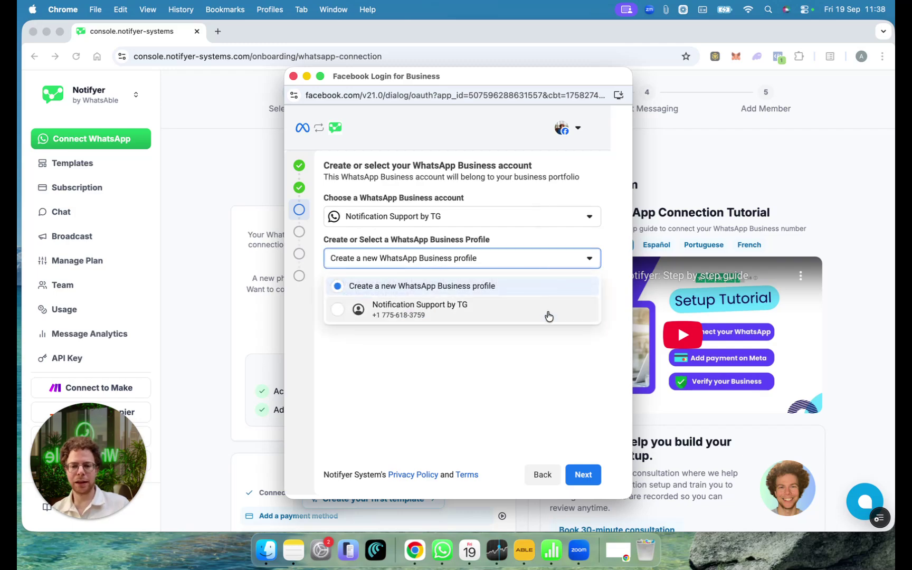
pyautogui.moveTo(545, 315); pyautogui.dragTo(547, 294)
pyautogui.click(545, 279)
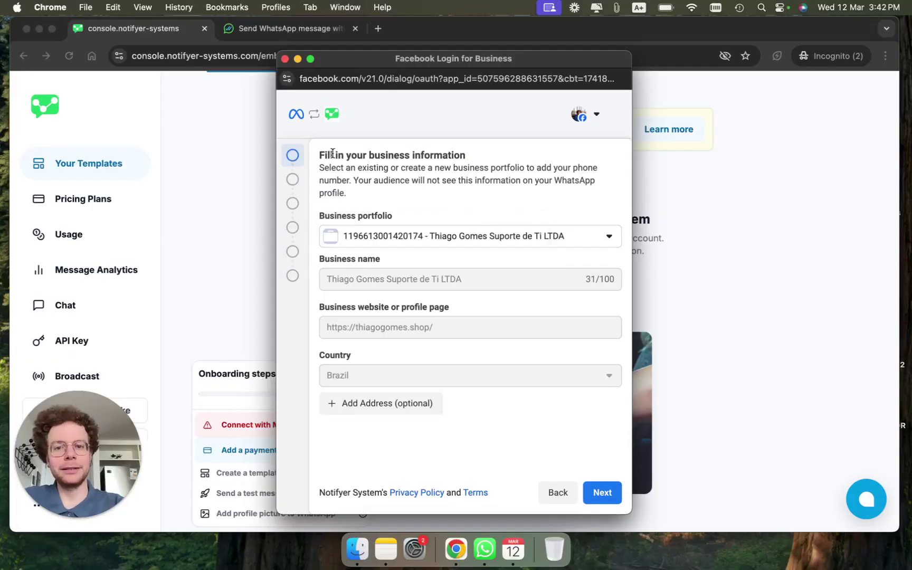
# Select the Eat.Share.Enjoy business portfolio and submit the business information
pyautogui.moveTo(318, 155); pyautogui.dragTo(466, 156)
pyautogui.click(509, 214)
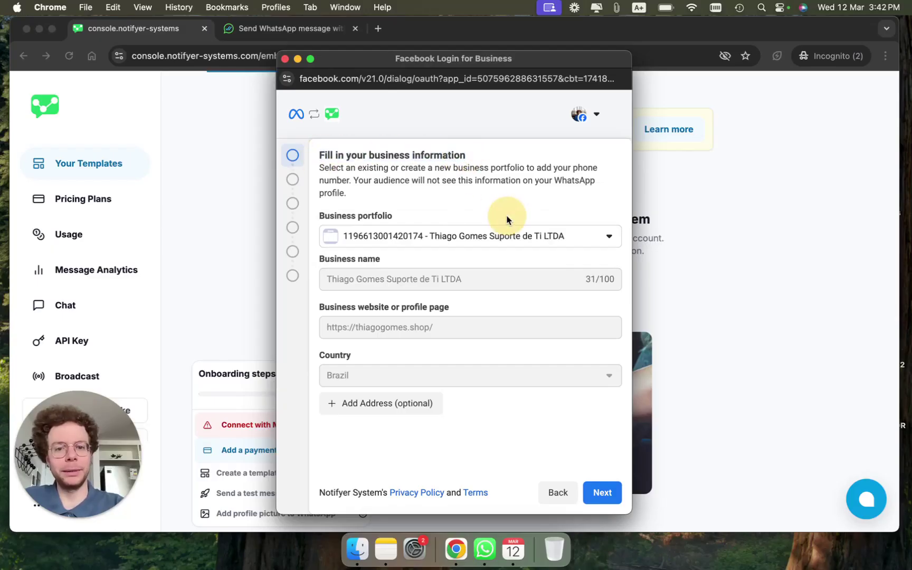
pyautogui.click(508, 239)
pyautogui.click(495, 305)
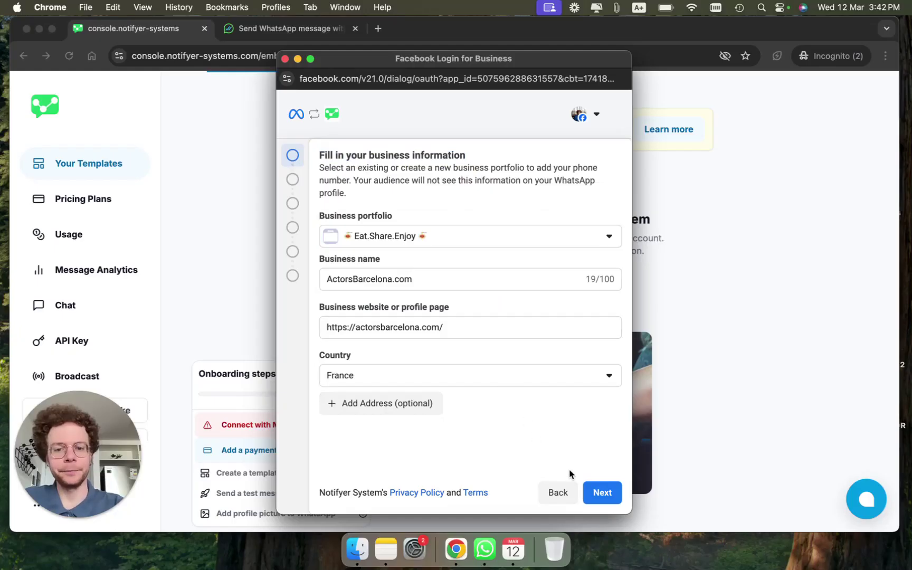
pyautogui.click(610, 493)
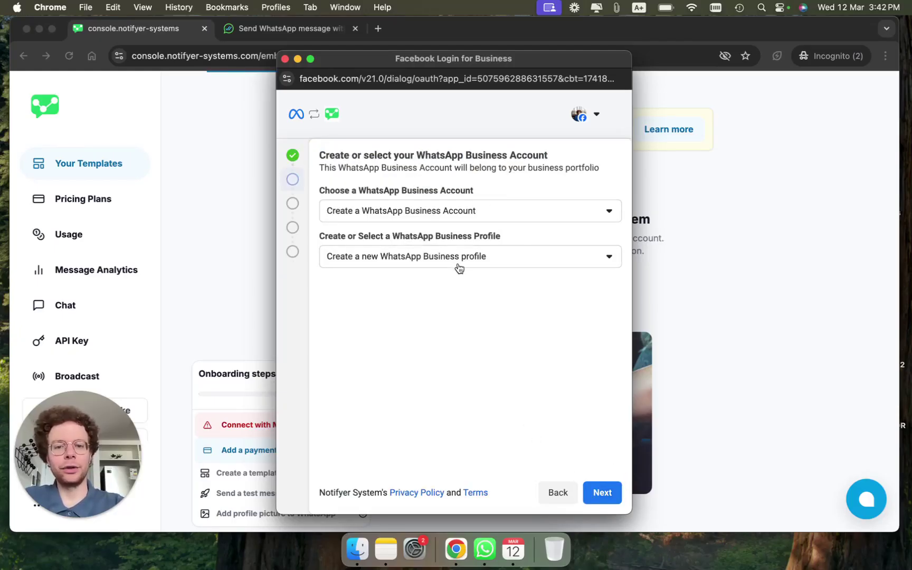
# Keep the new WhatsApp Business Account and profile choices and continue to profile creation
pyautogui.click(472, 258)
pyautogui.click(494, 259)
pyautogui.click(523, 215)
pyautogui.click(522, 215)
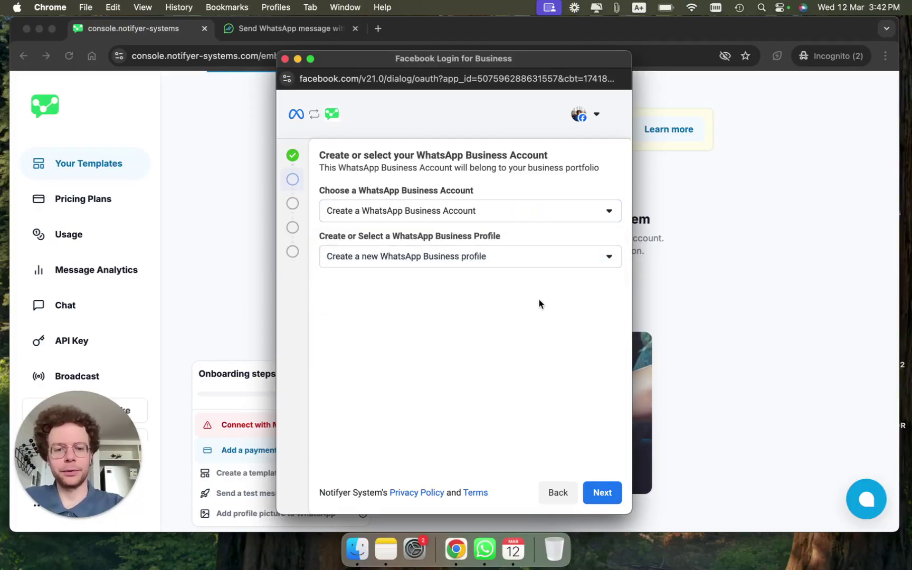
pyautogui.click(602, 492)
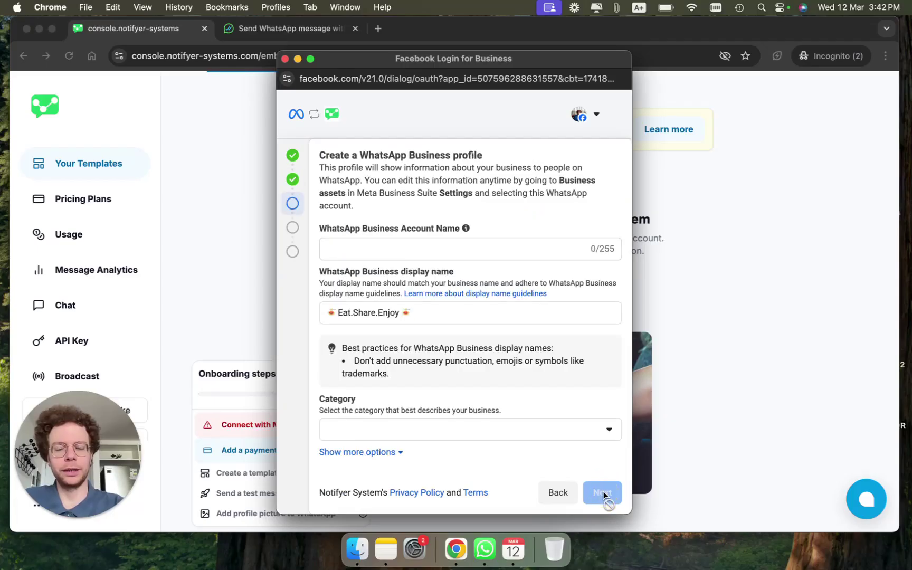
# Set display name 'ActorsBarcelona - ActorsMadrid' and account name 'ActorsBarcelona ActorsMadrid'
pyautogui.moveTo(410, 313); pyautogui.dragTo(321, 310)
pyautogui.press('BackSpace')
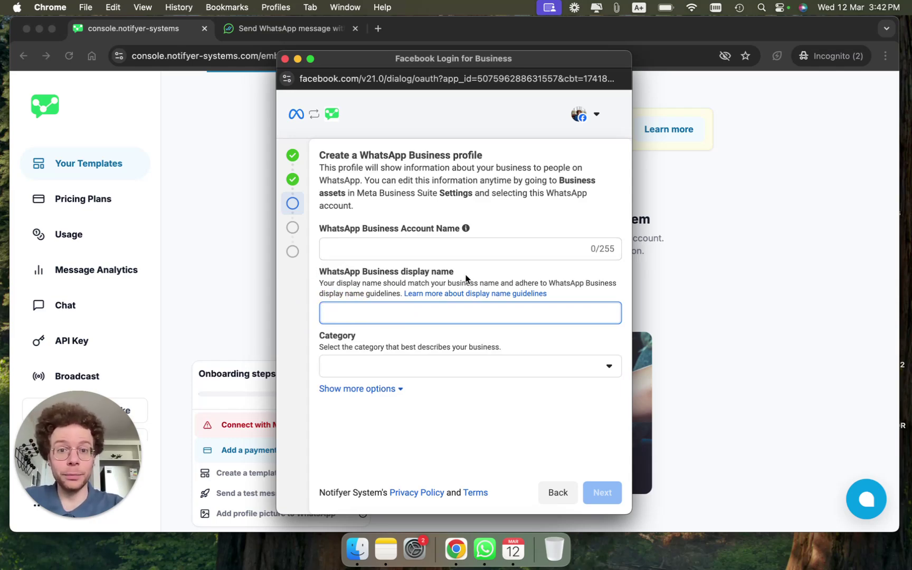
pyautogui.write('ActorsBarcelona ActorsMadrid')
pyautogui.click(415, 249)
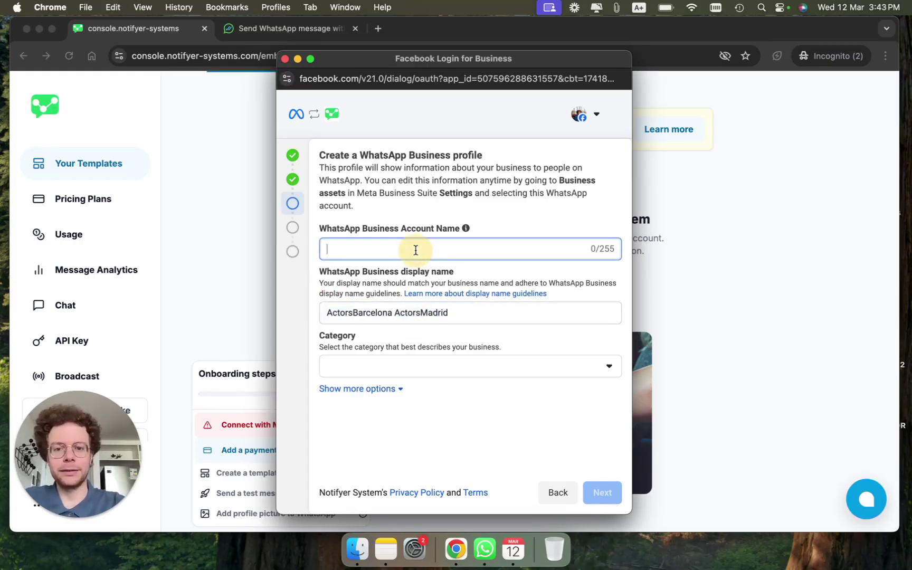
pyautogui.write('ActorsBarcelona ActorsMadrid')
pyautogui.click(394, 313)
pyautogui.write('-')
# Submit the business profile, choose 'Add a new number' and paste in the business phone number
pyautogui.click(601, 492)
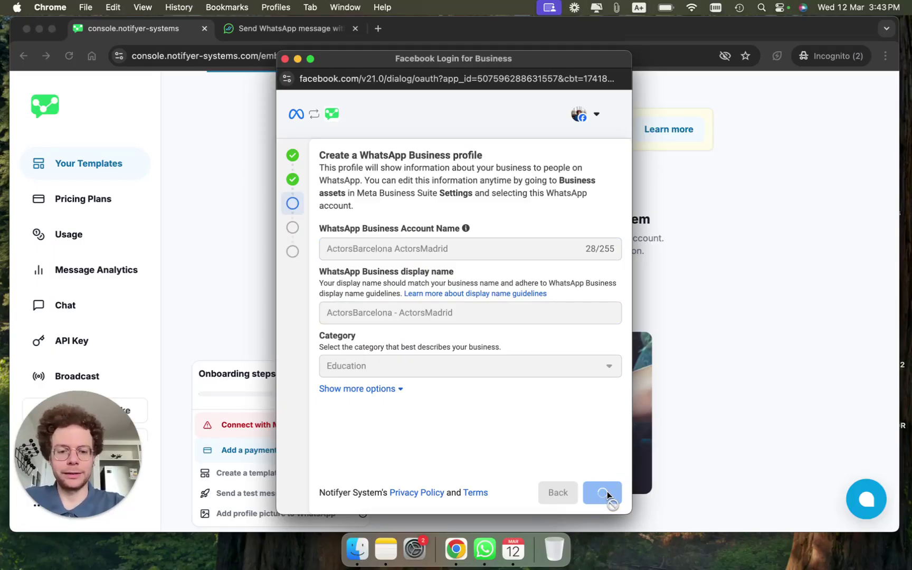
pyautogui.click(329, 260)
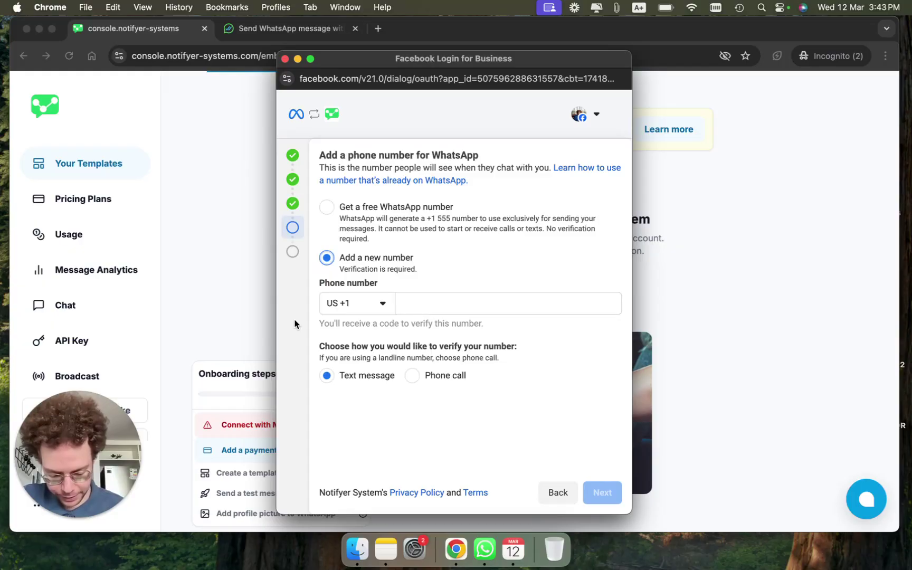
# Request phone-call verification for the new number and begin entering the verification code
pyautogui.click(412, 375)
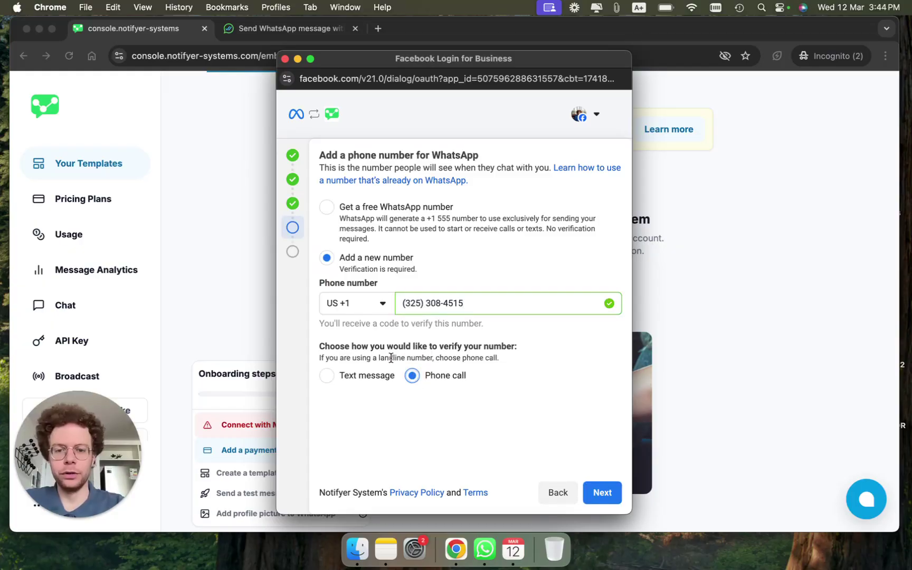
pyautogui.moveTo(549, 51); pyautogui.dragTo(551, 25)
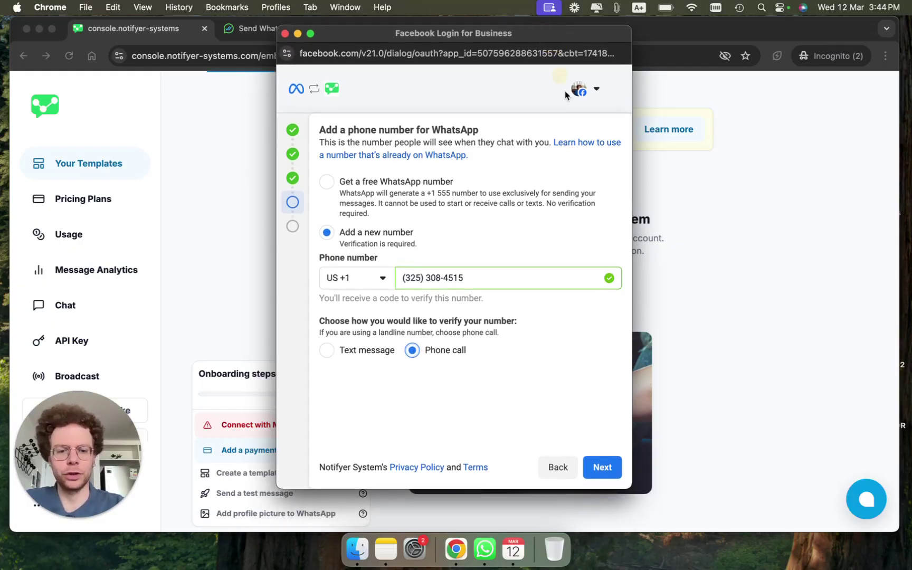
pyautogui.click(603, 466)
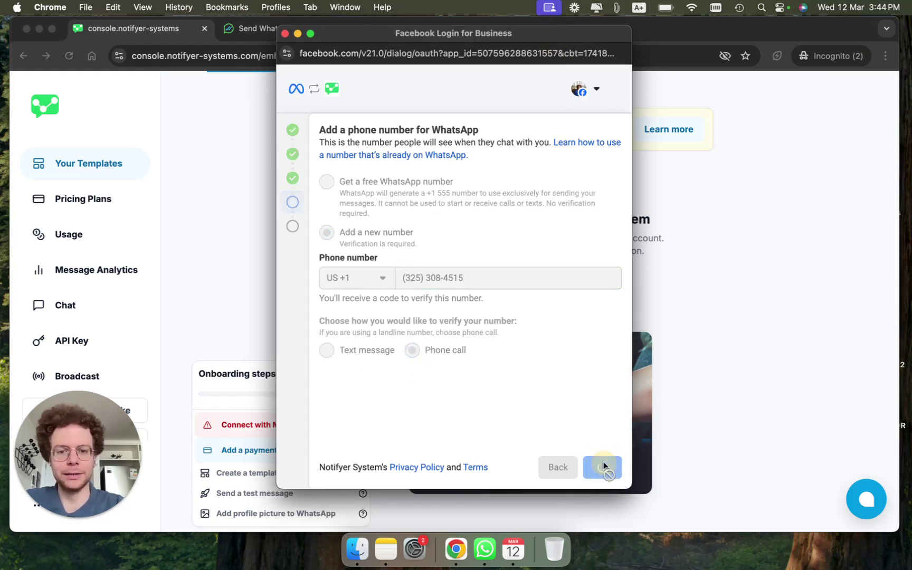
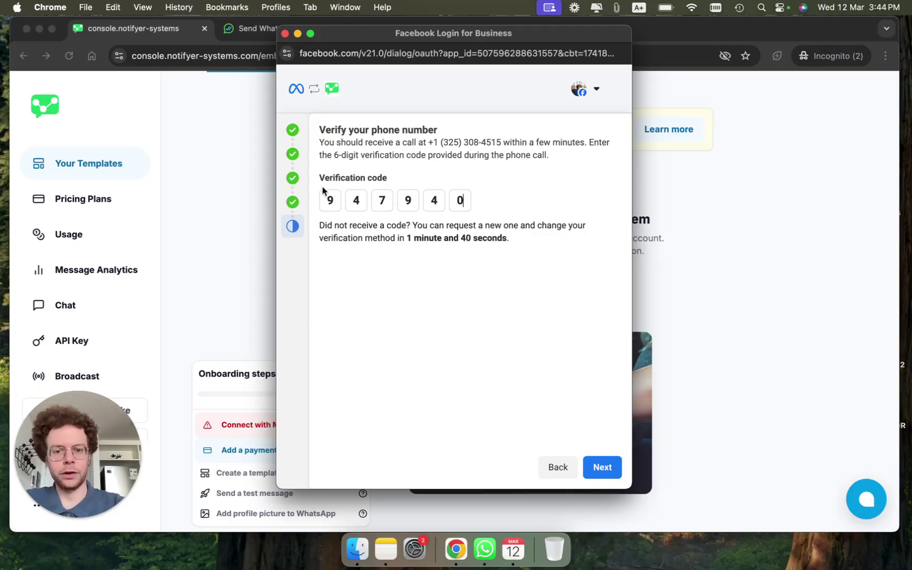
# Submit the six-digit verification code to verify the phone number
pyautogui.click(608, 468)
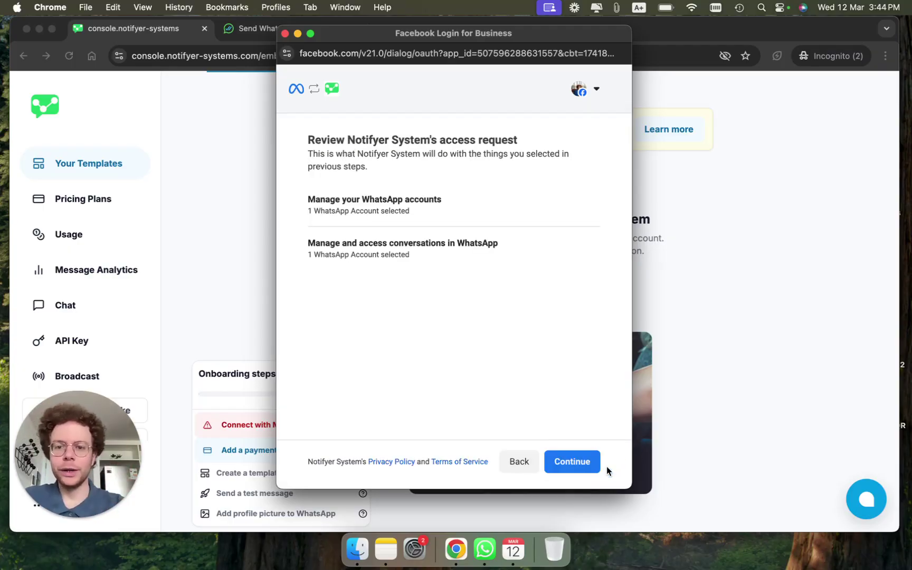
# Approve the app's access request and finish the WhatsApp setup
pyautogui.click(575, 461)
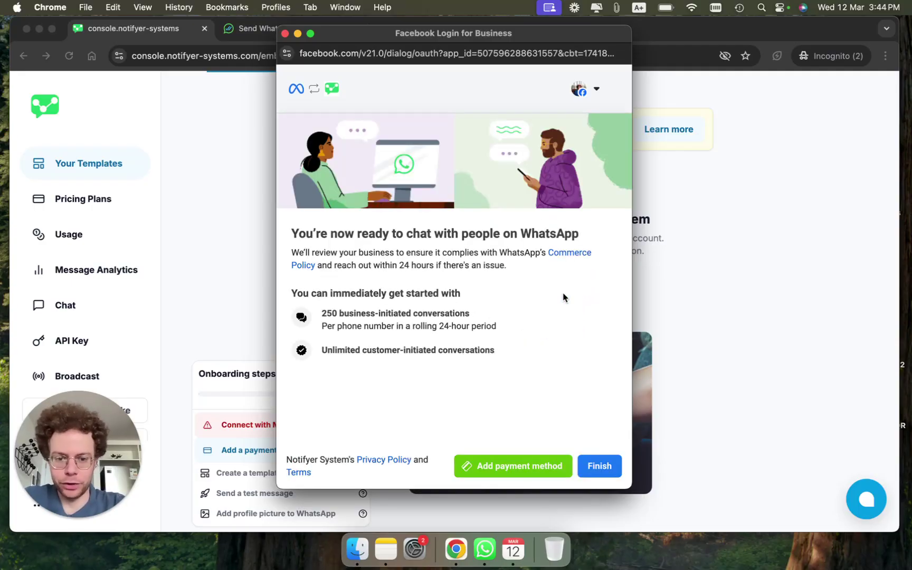
pyautogui.click(515, 467)
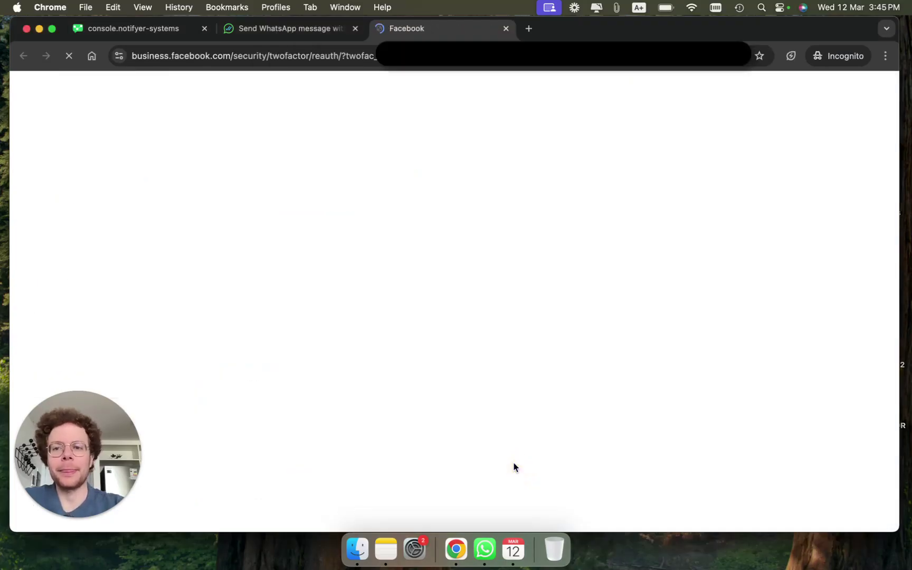
# View Payment methods for the ActorsBarcelona ActorsMadrid WhatsApp Business account in Billing & payments
pyautogui.click(362, 225)
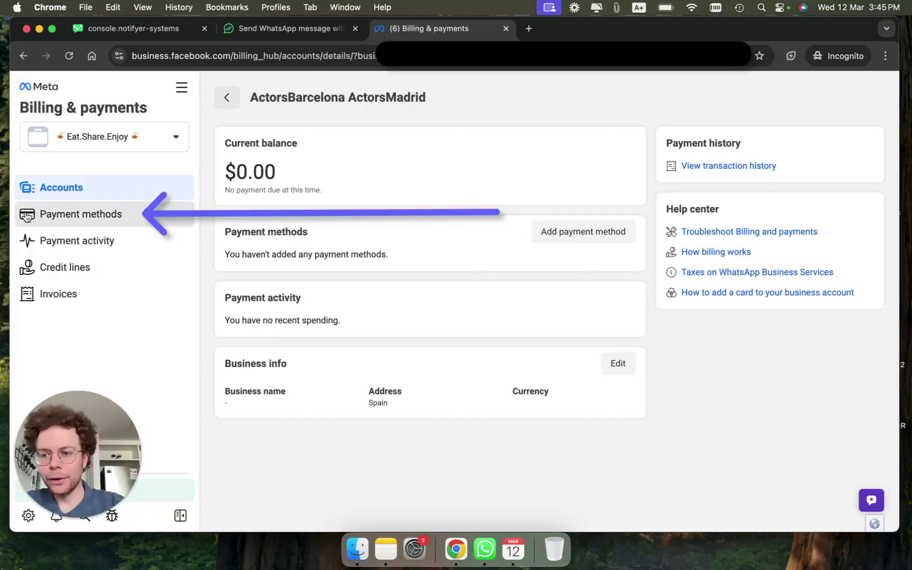
pyautogui.click(97, 215)
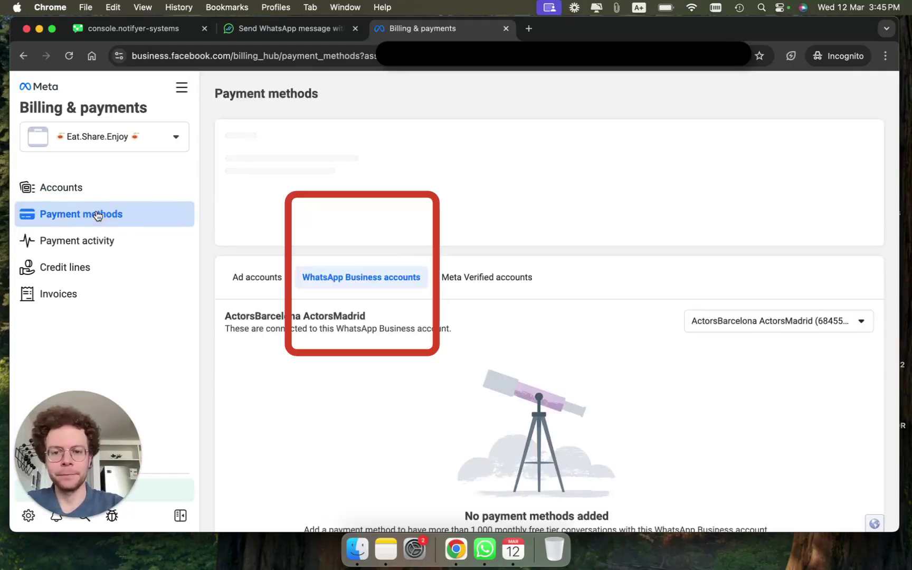
pyautogui.scroll(-2, 489, 256)
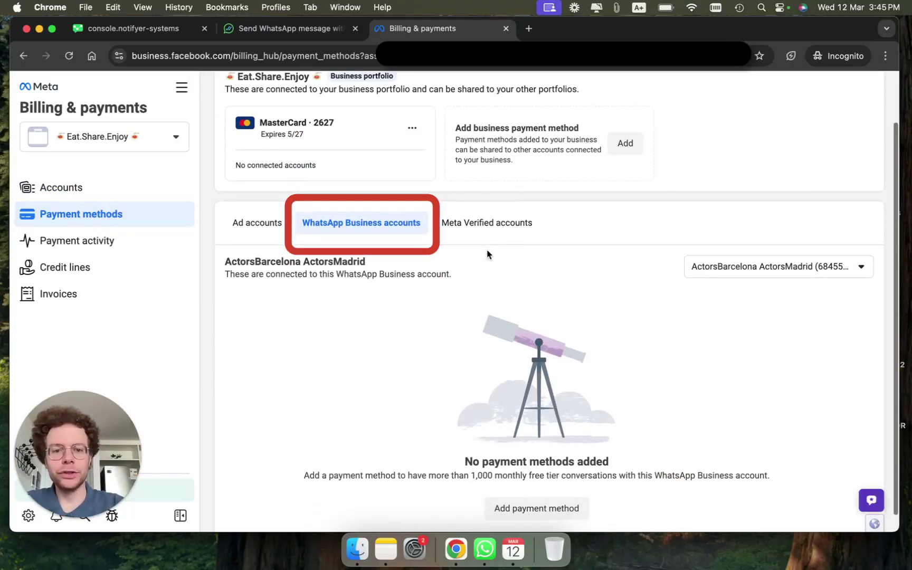
pyautogui.click(734, 273)
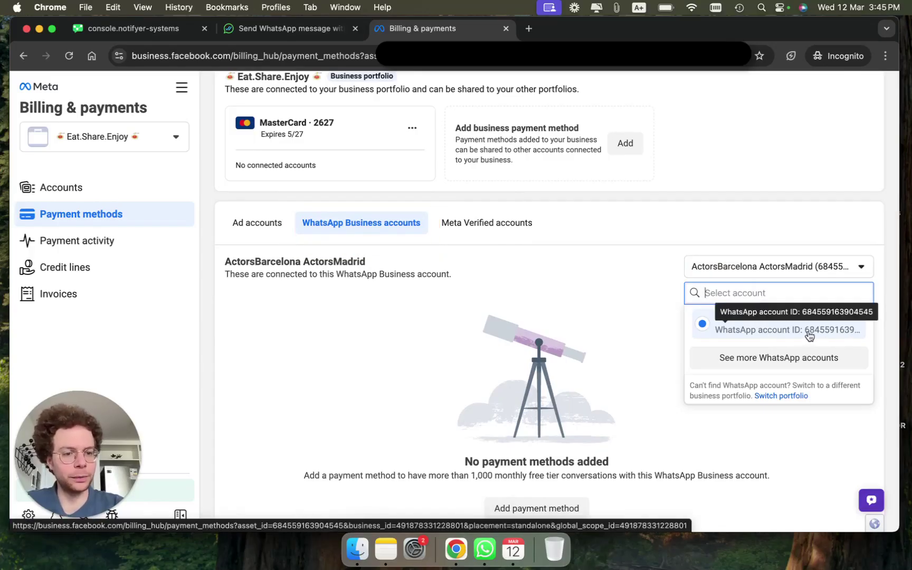
pyautogui.click(630, 286)
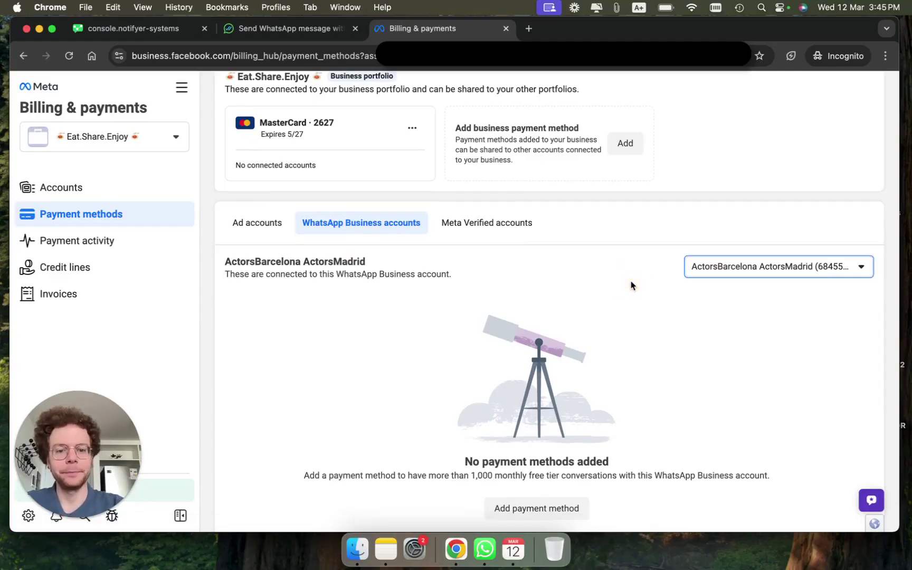
pyautogui.scroll(-1, 631, 284)
pyautogui.scroll(2, 373, 204)
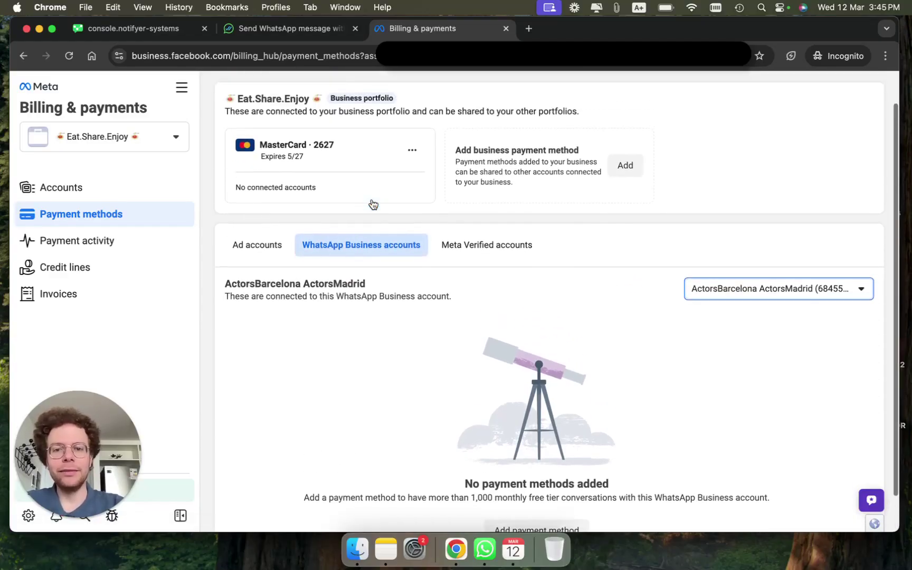
pyautogui.scroll(1, 373, 203)
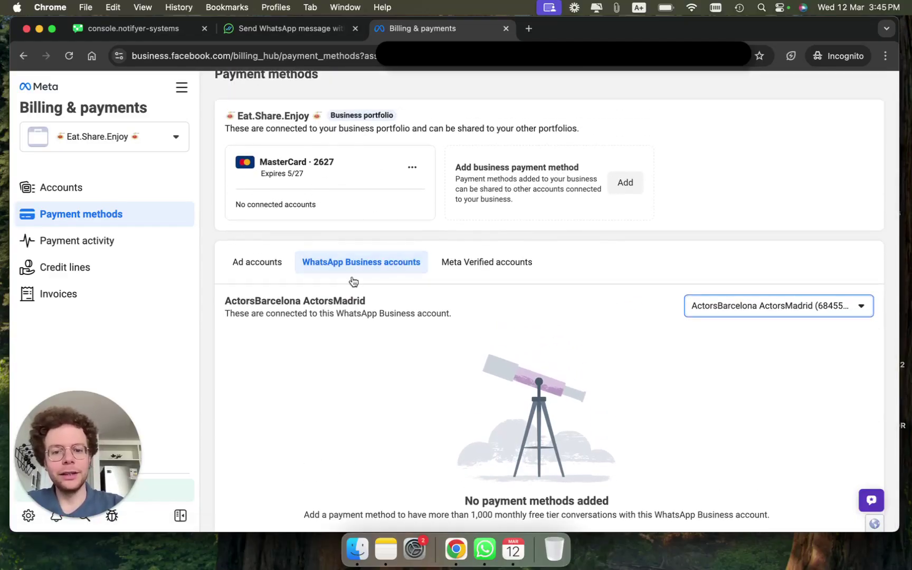
pyautogui.scroll(-2, 377, 298)
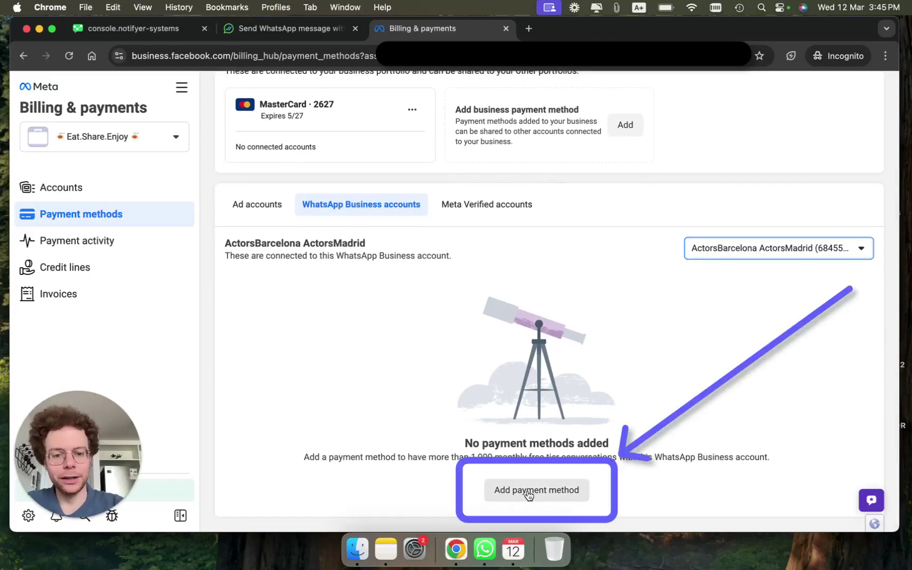
# Add the business MasterCard with Spain/Euro and make it the WhatsApp account's default payment method
pyautogui.click(533, 494)
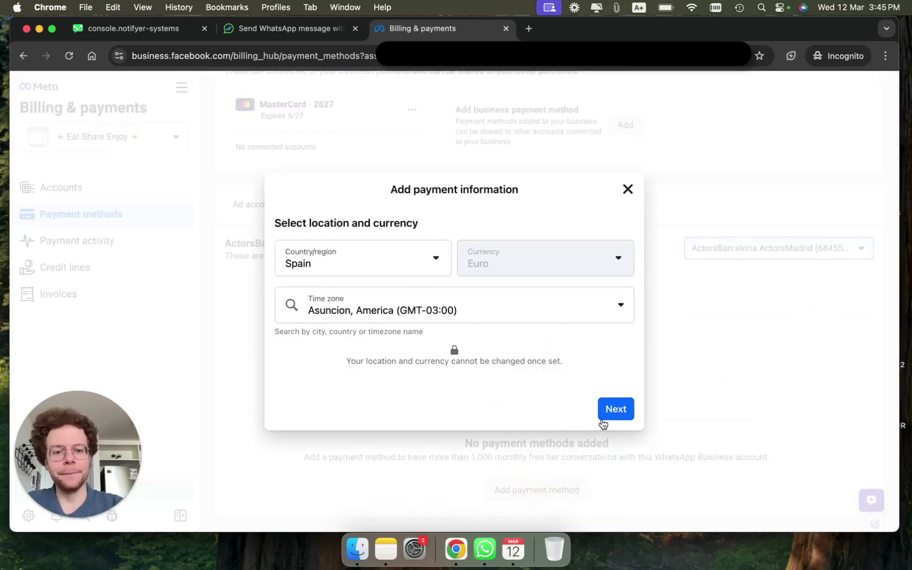
pyautogui.click(616, 413)
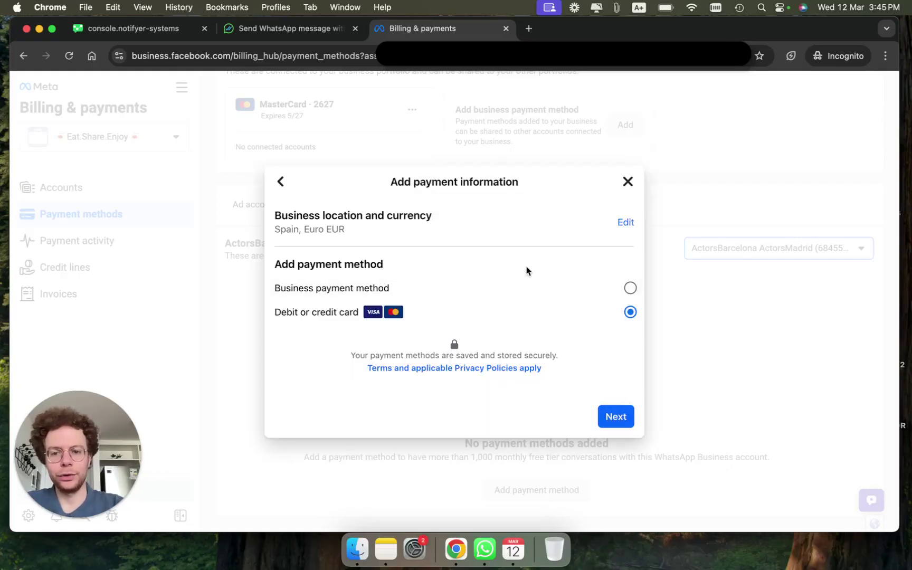
pyautogui.click(585, 290)
pyautogui.click(620, 418)
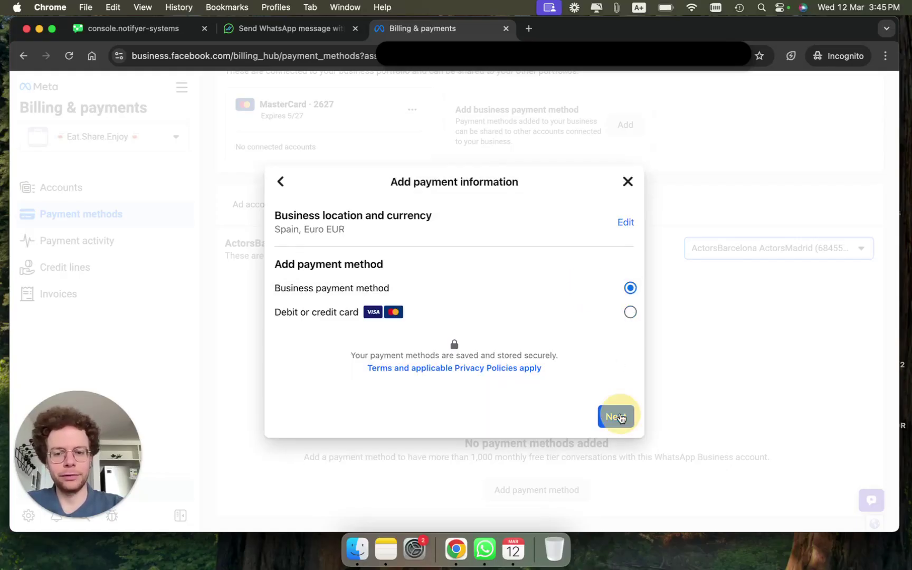
pyautogui.click(606, 351)
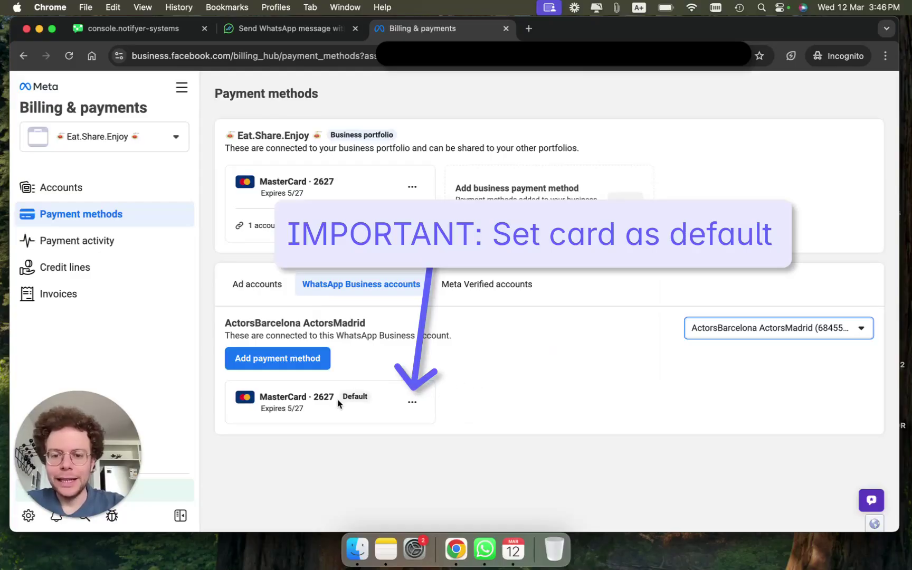
pyautogui.moveTo(341, 396); pyautogui.dragTo(371, 396)
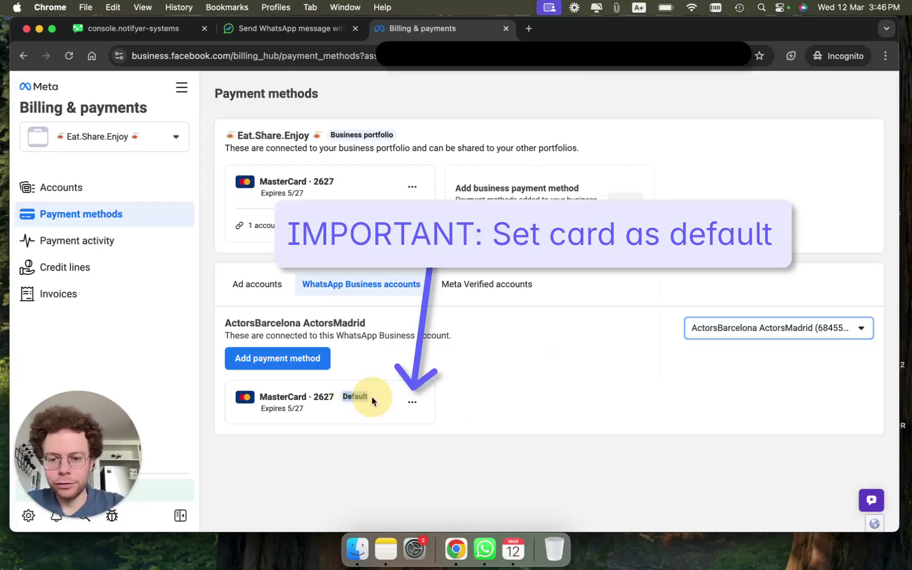
pyautogui.click(413, 405)
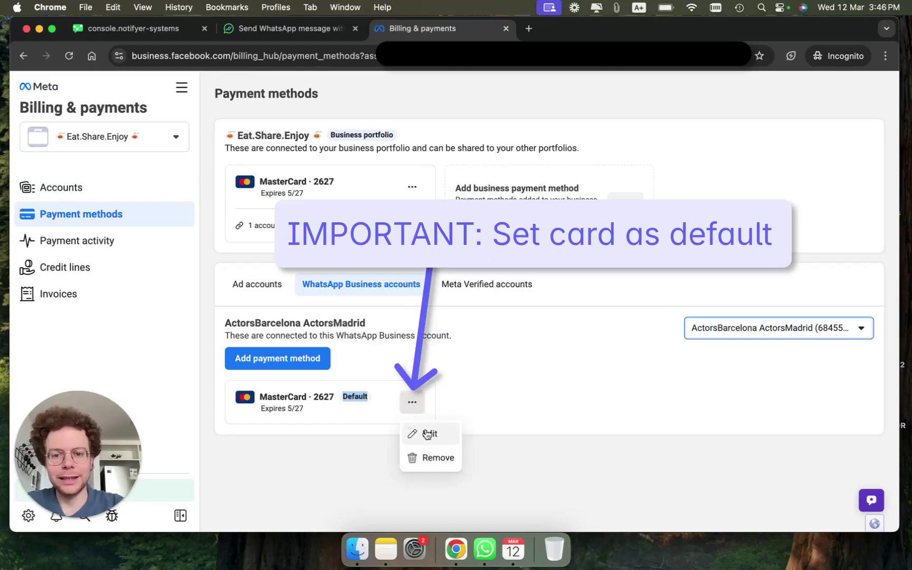
pyautogui.click(359, 408)
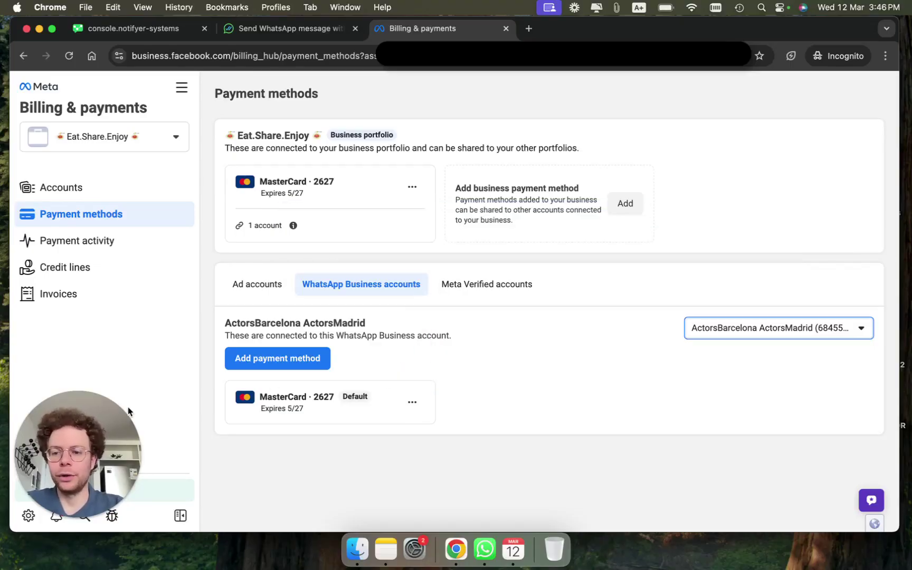
pyautogui.moveTo(75, 437); pyautogui.dragTo(837, 473)
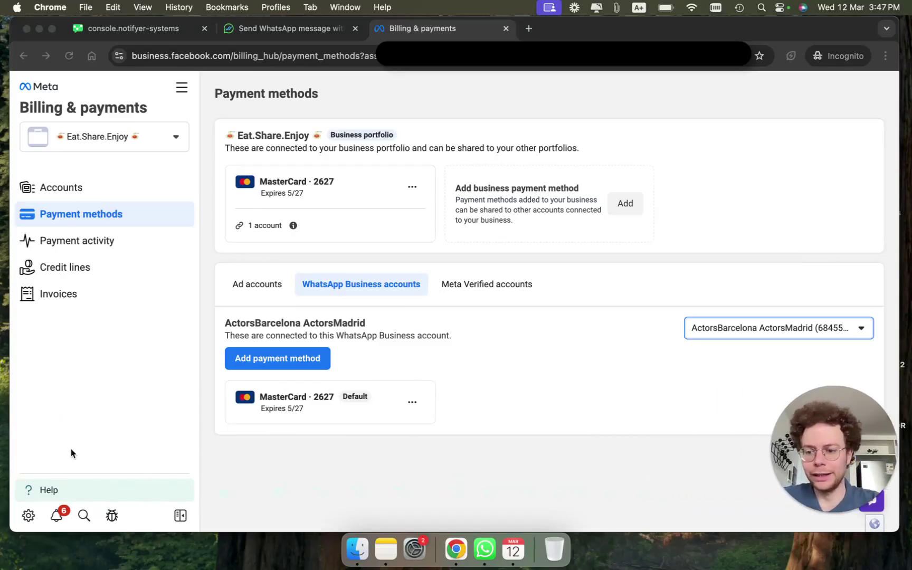
# Open business settings, postpone the work e-mail prompt, and list the portfolio's WhatsApp accounts
pyautogui.click(28, 515)
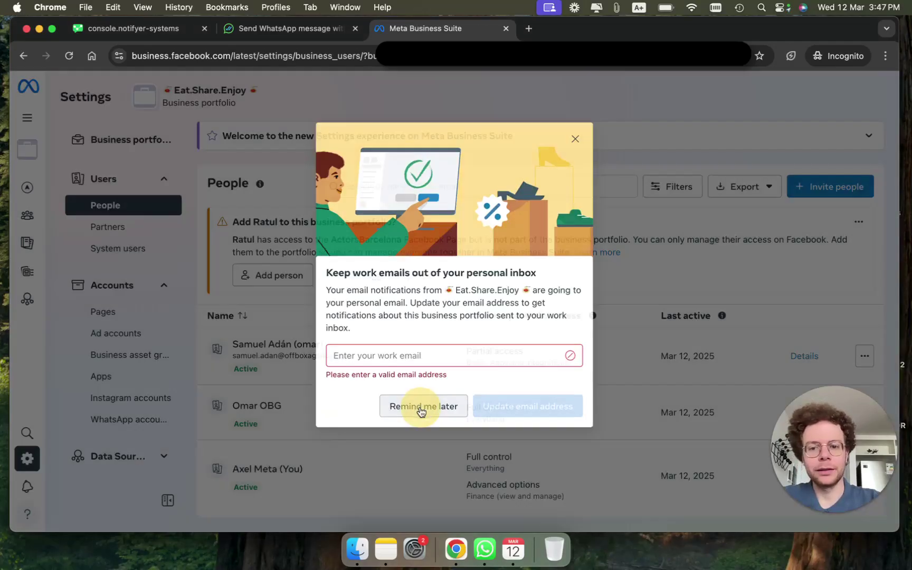
pyautogui.click(418, 407)
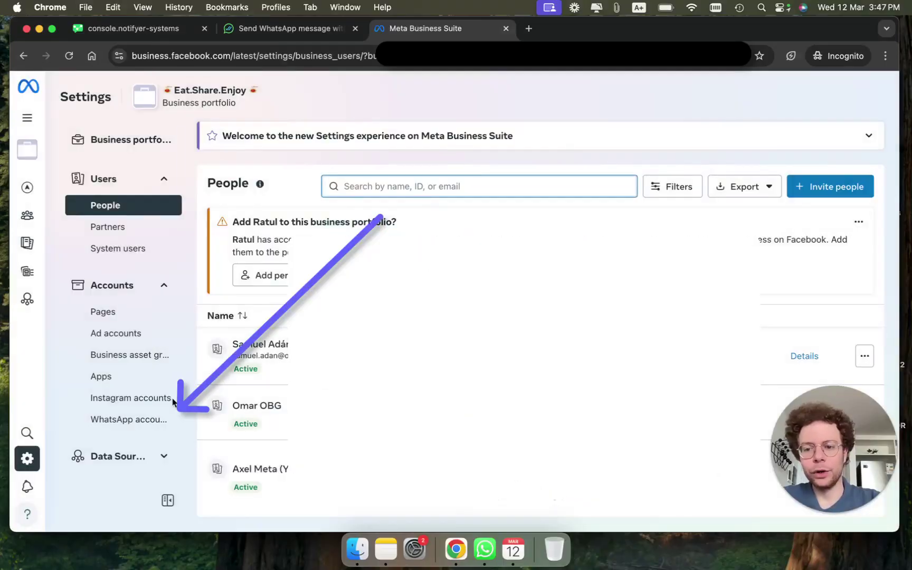
pyautogui.click(125, 420)
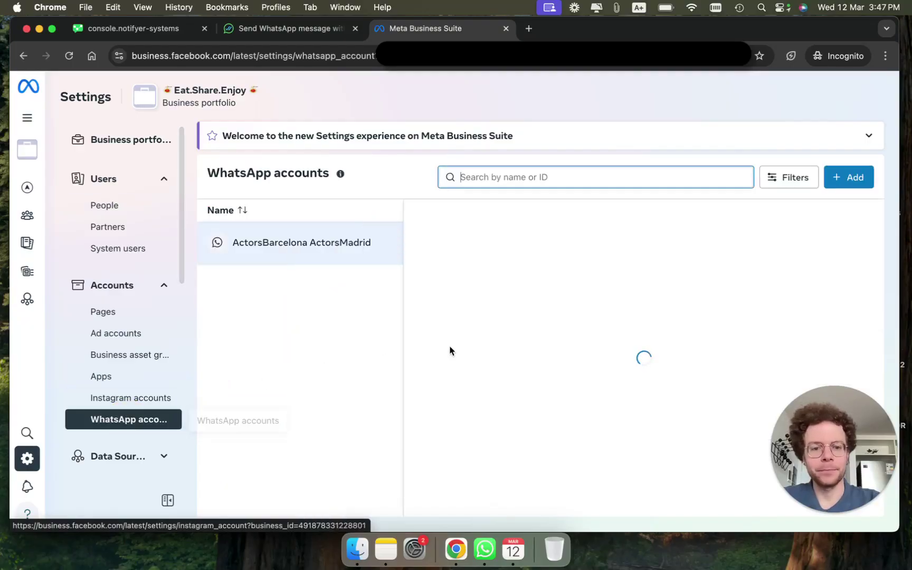
# Check the account's Unverified business verification status and start verification
pyautogui.scroll(-5, 753, 393)
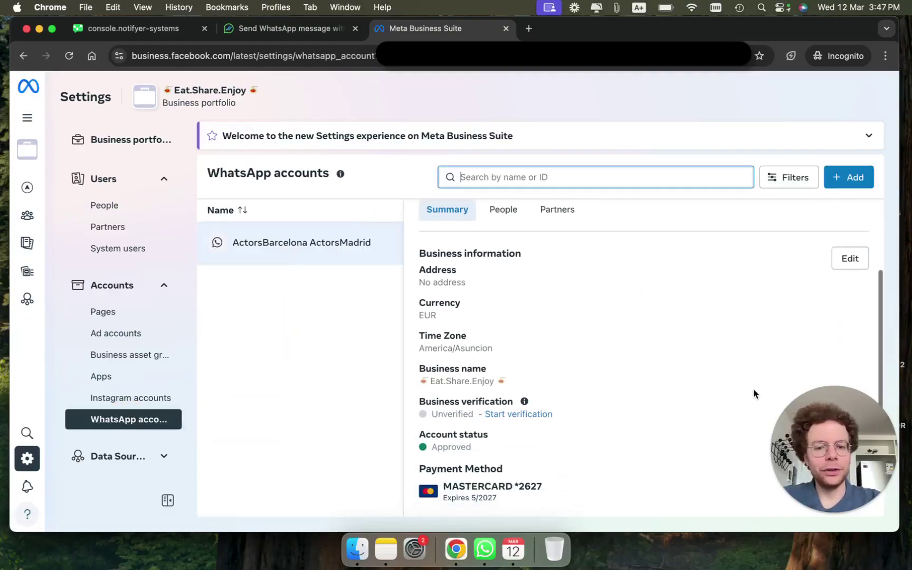
pyautogui.moveTo(419, 354); pyautogui.dragTo(513, 353)
pyautogui.click(612, 350)
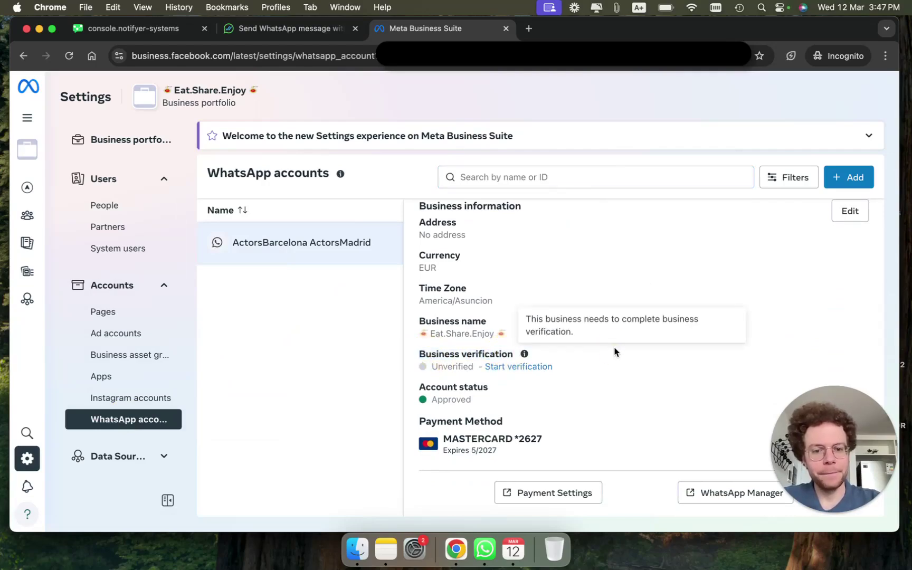
pyautogui.moveTo(585, 369); pyautogui.dragTo(496, 366)
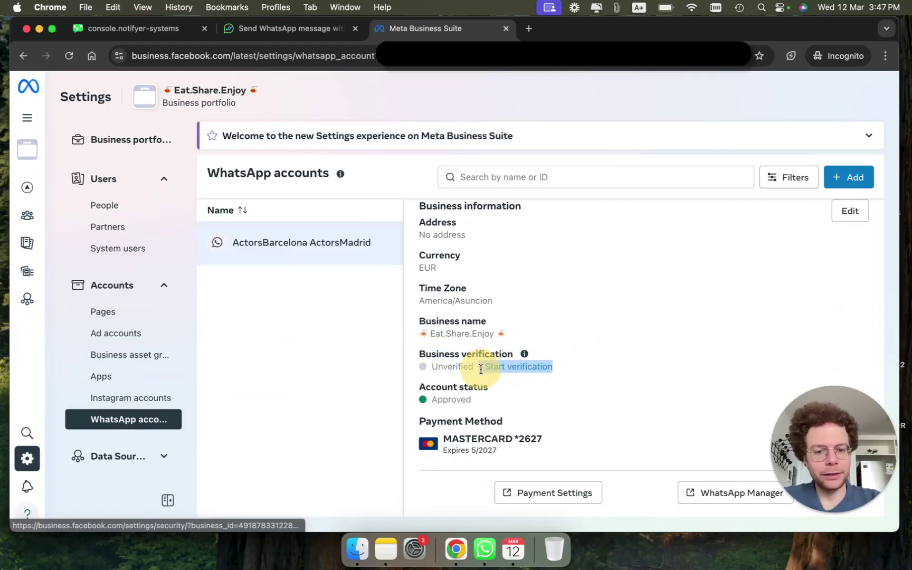
pyautogui.click(636, 374)
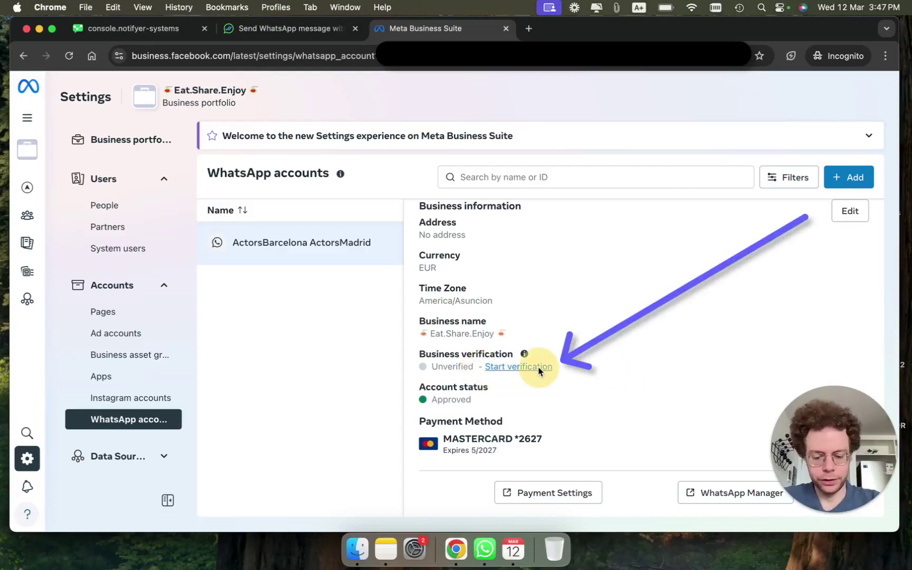
pyautogui.click(540, 368)
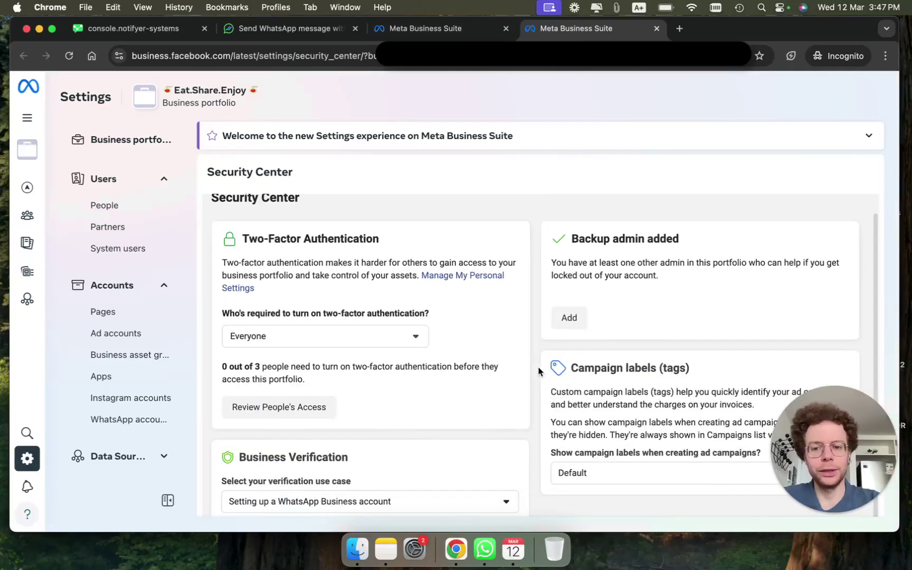
# Begin verifying ActorsBarcelona.com for the WhatsApp Business use case
pyautogui.scroll(-5, 538, 371)
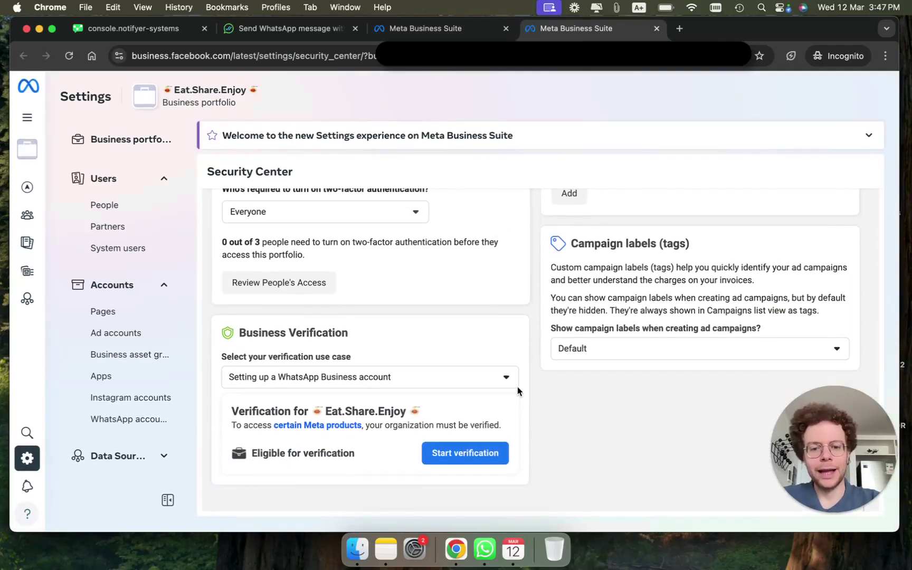
pyautogui.click(454, 452)
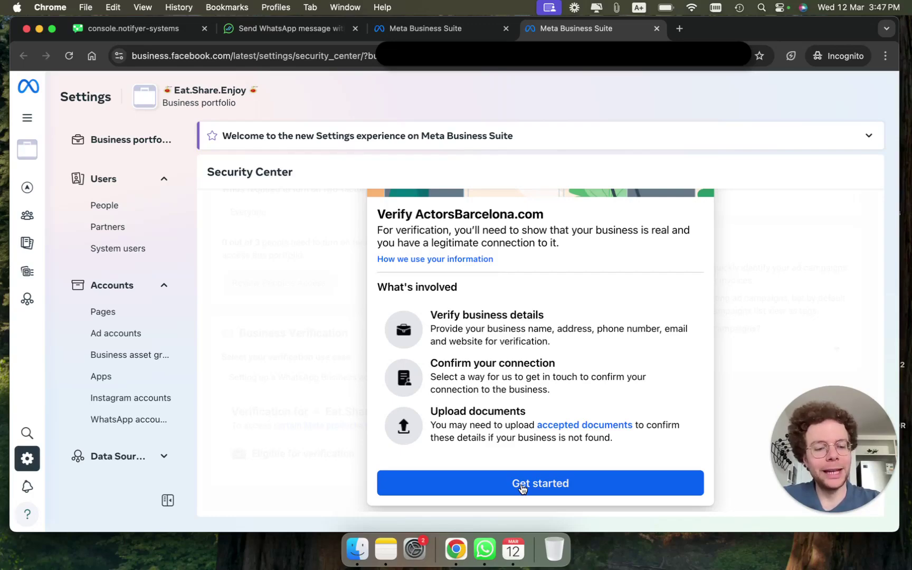
pyautogui.press('super+Tab')
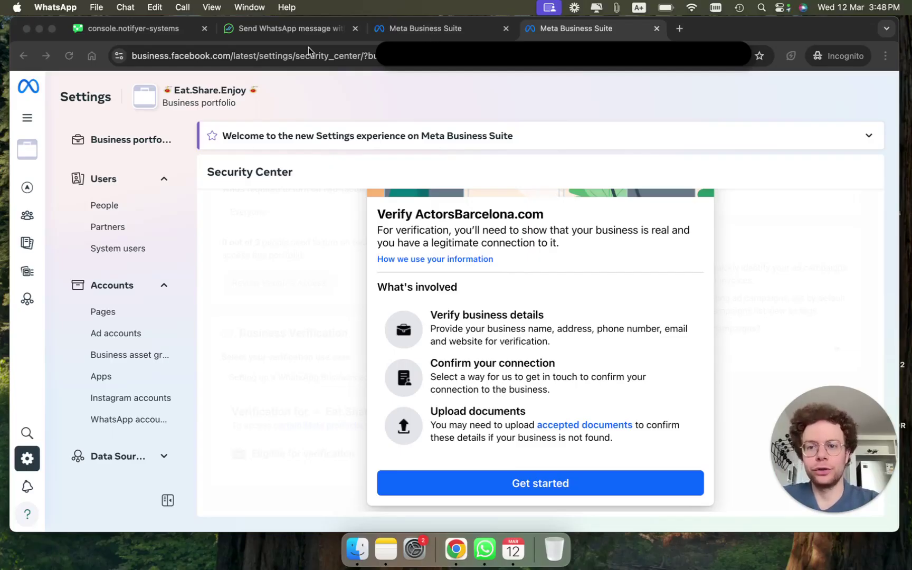
# Return to the Notifyer console and dismiss the number-connected confirmation
pyautogui.click(145, 37)
pyautogui.click(594, 109)
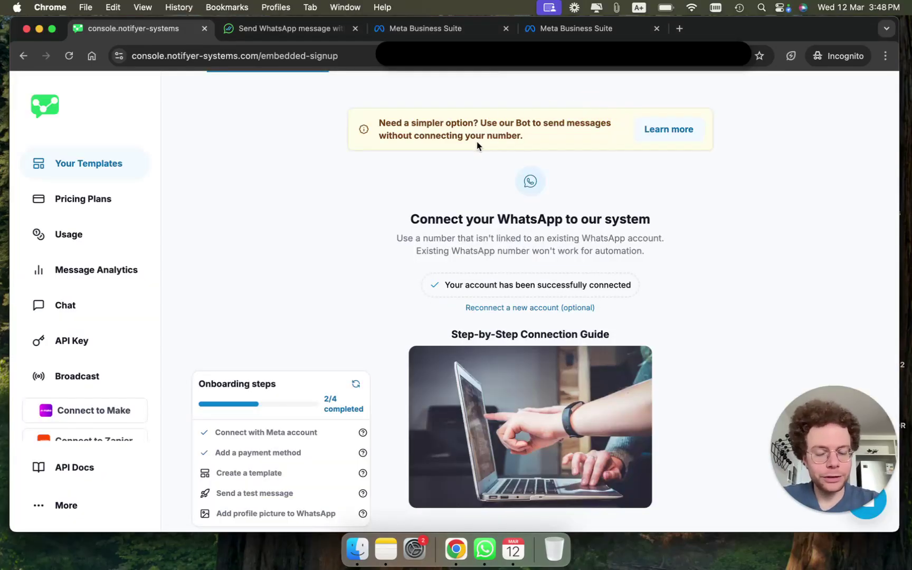
pyautogui.scroll(3, 477, 145)
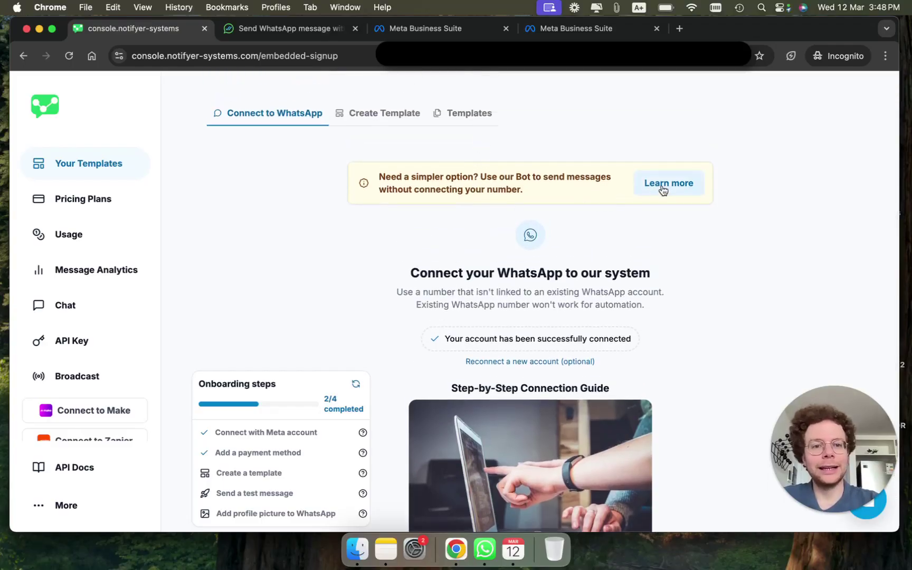
# Review the bot alternative banner and open WhatsAble's example of bot messages
pyautogui.moveTo(378, 179); pyautogui.dragTo(501, 196)
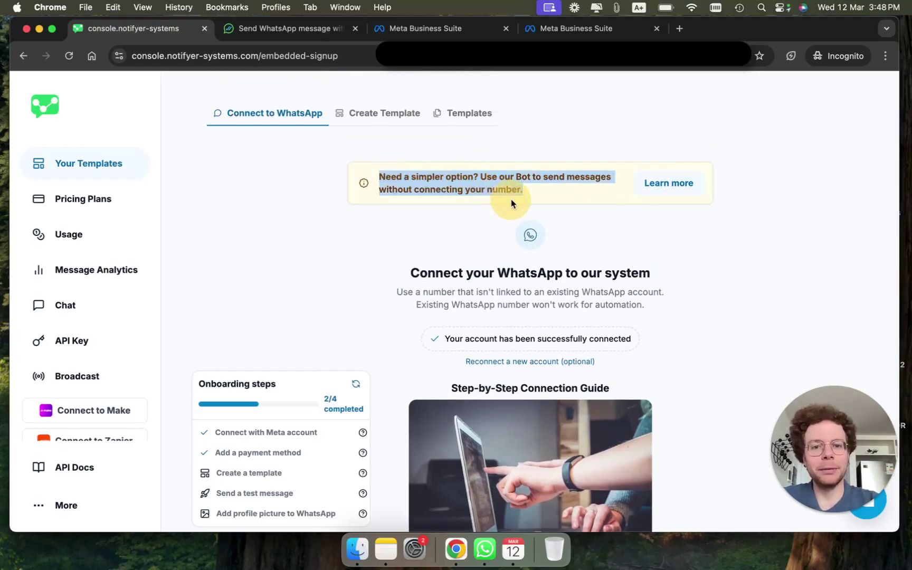
pyautogui.click(247, 213)
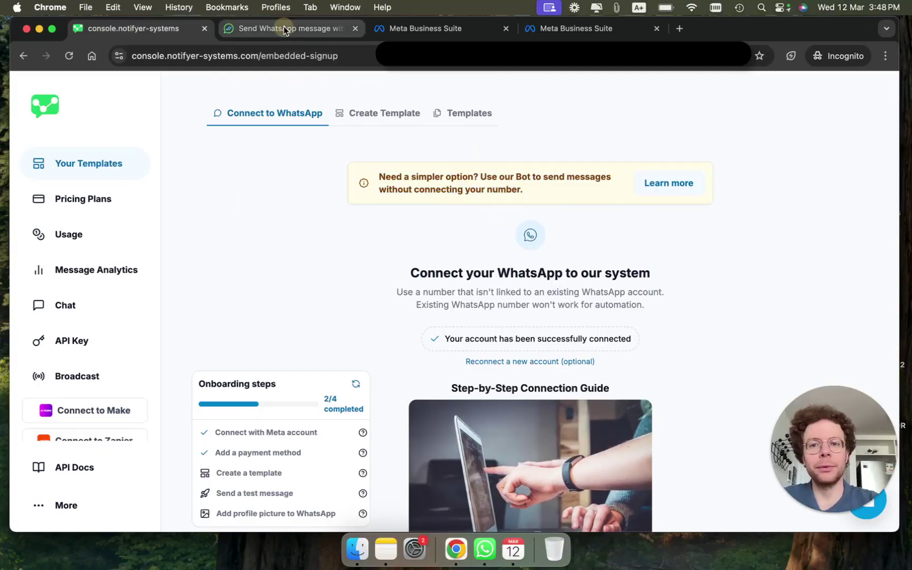
pyautogui.click(282, 29)
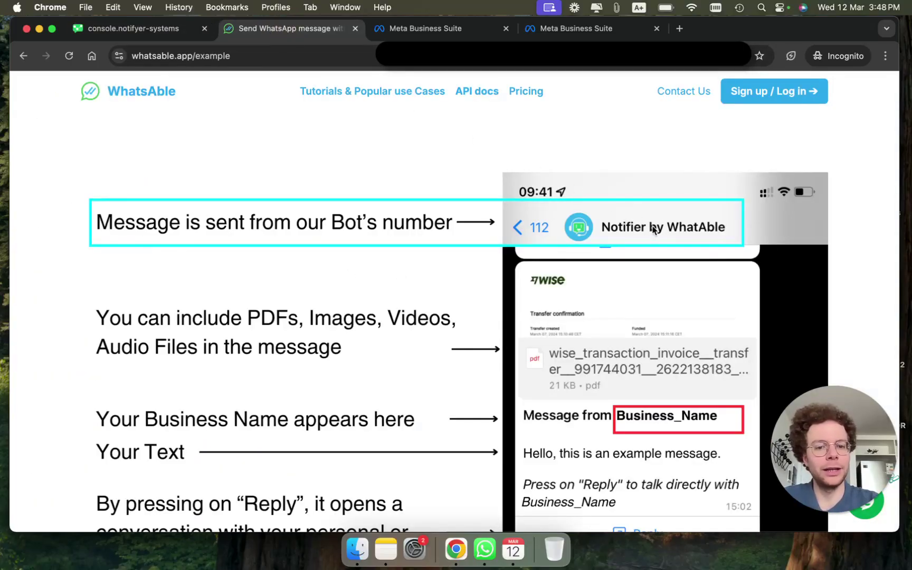
pyautogui.scroll(-2, 585, 423)
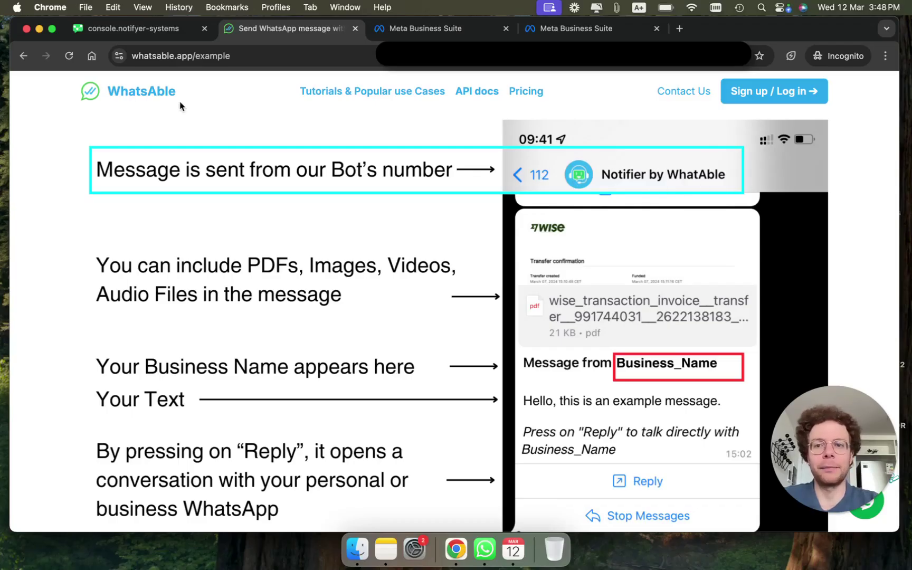
pyautogui.click(145, 32)
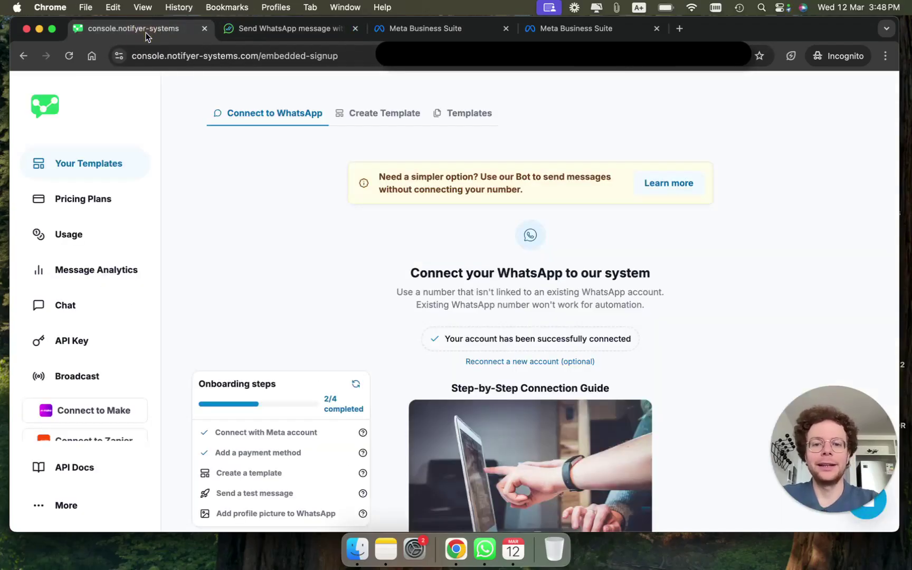
pyautogui.scroll(-2, 545, 333)
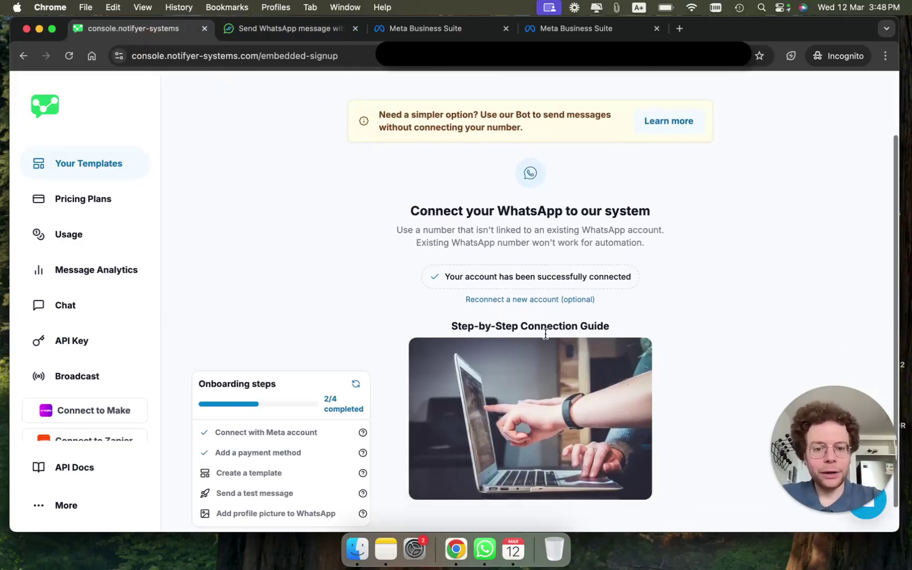